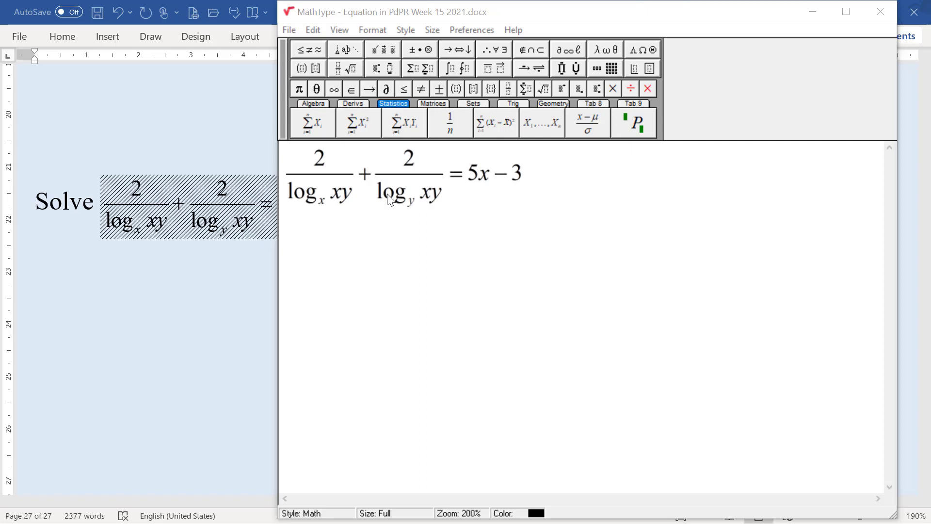
Copy the whole equation and paste it onto a new second line.
left_click(290, 179)
left_click_drag(530, 183, 493, 183)
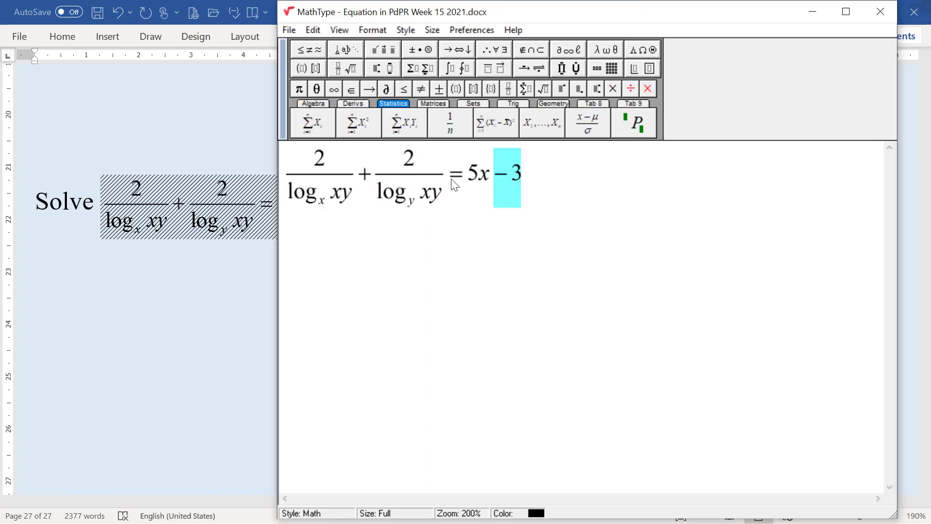
key("ctrl+a")
left_click(544, 207)
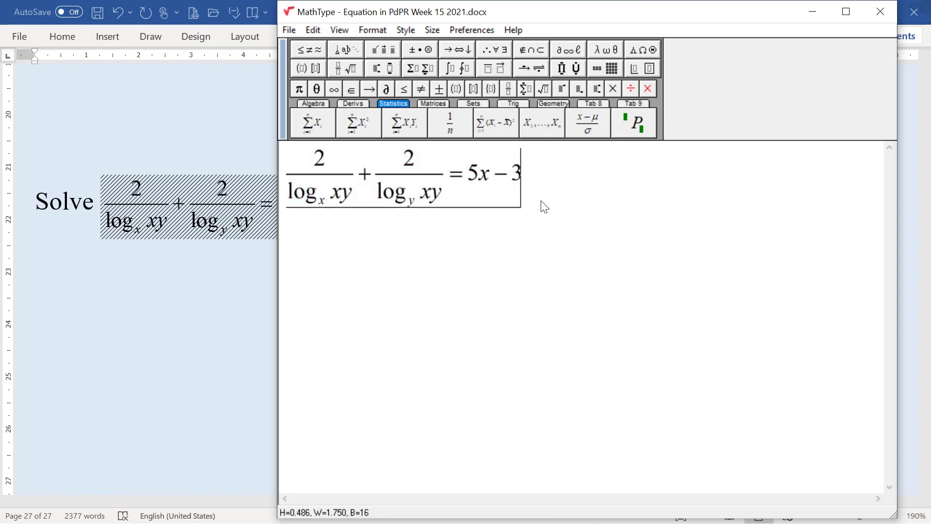
key("Return")
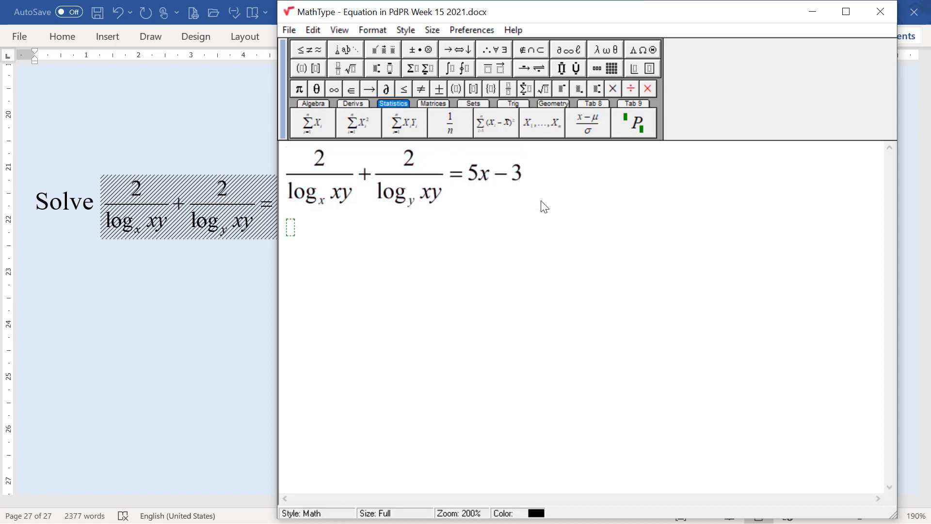
key("ctrl+v")
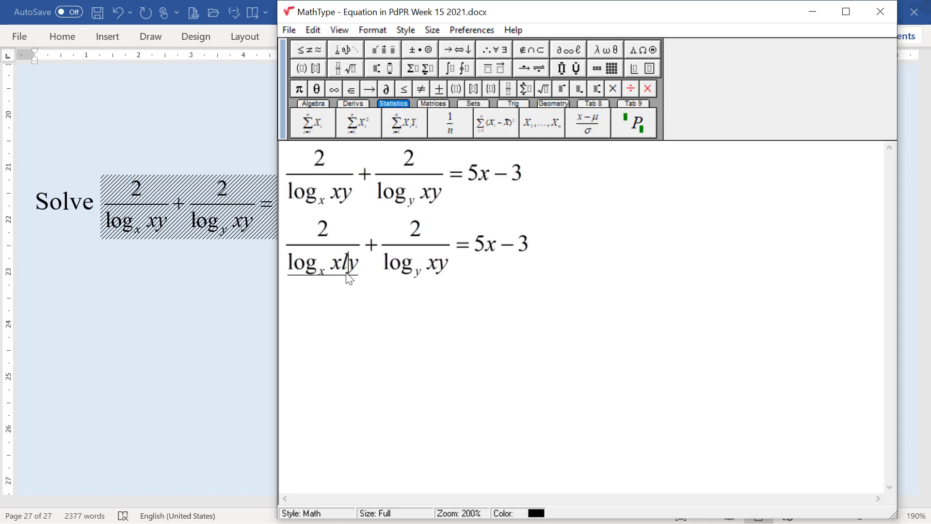
Expand the first denominator into log_x x + log_x y.
type("+lgo")
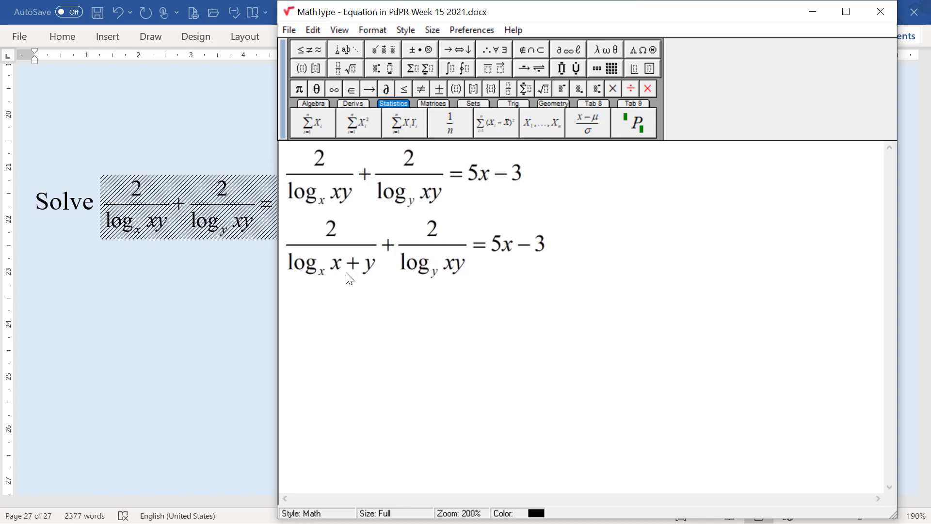
key("BackSpace")
key("BackSpace")
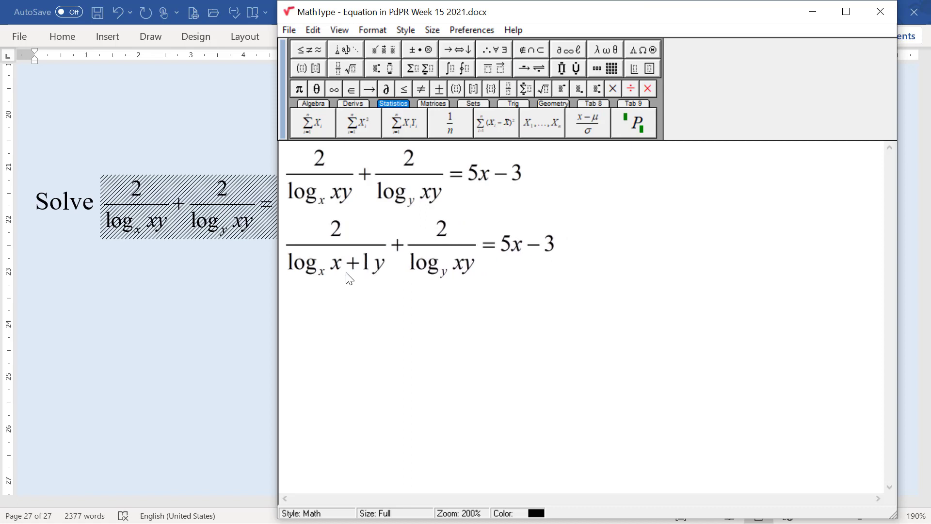
type("og")
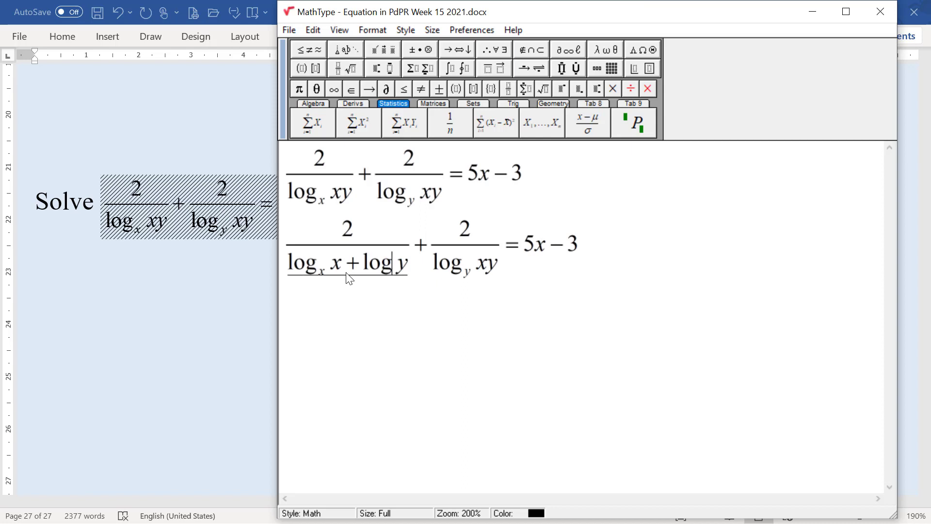
key("ctrl+l")
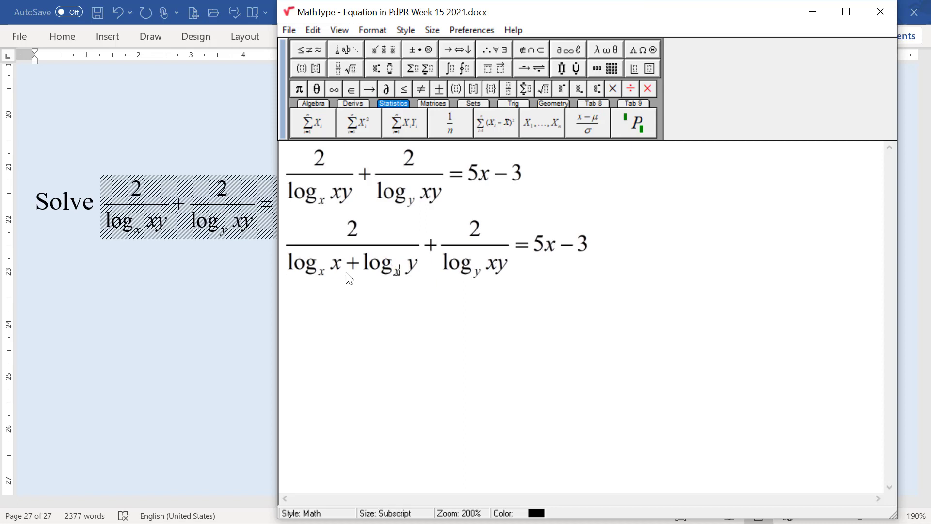
type("x")
Insert '+log' with a subscript slot into the second denominator.
left_click(497, 269)
type("l")
type("+")
type("log")
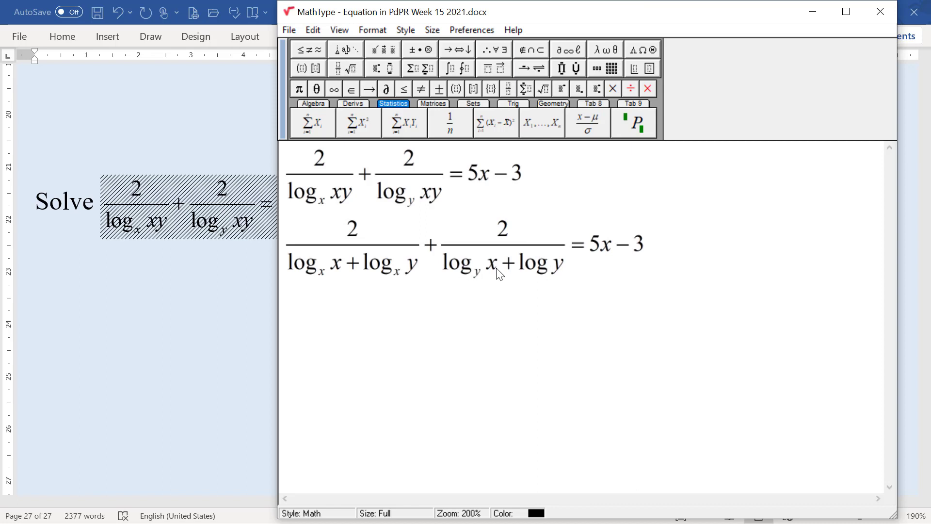
key("ctrl+l")
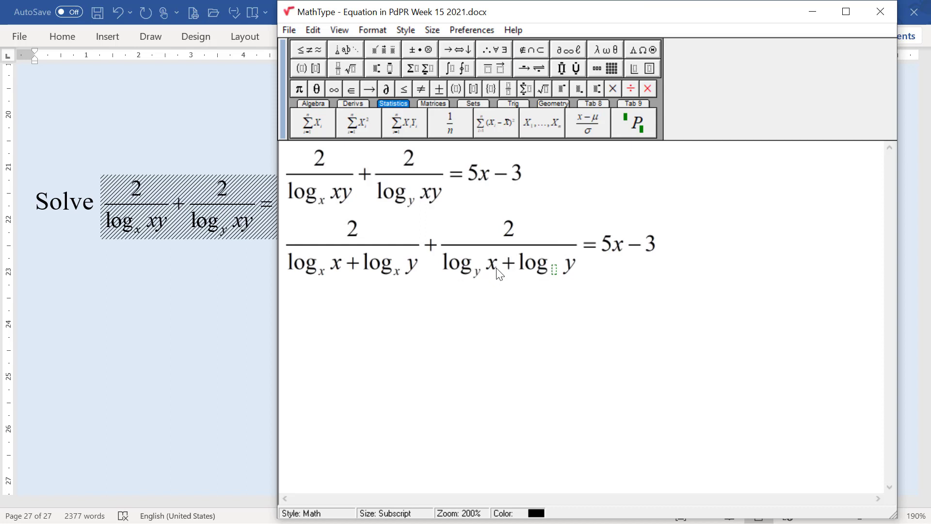
Finish the log_y y term, then paste line two onto a new third line.
type("y")
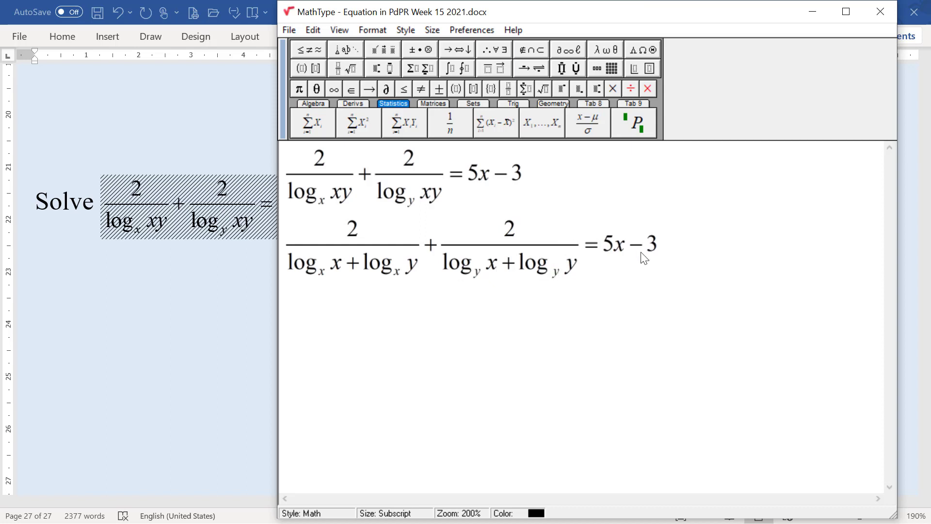
left_click_drag(661, 264, 322, 255)
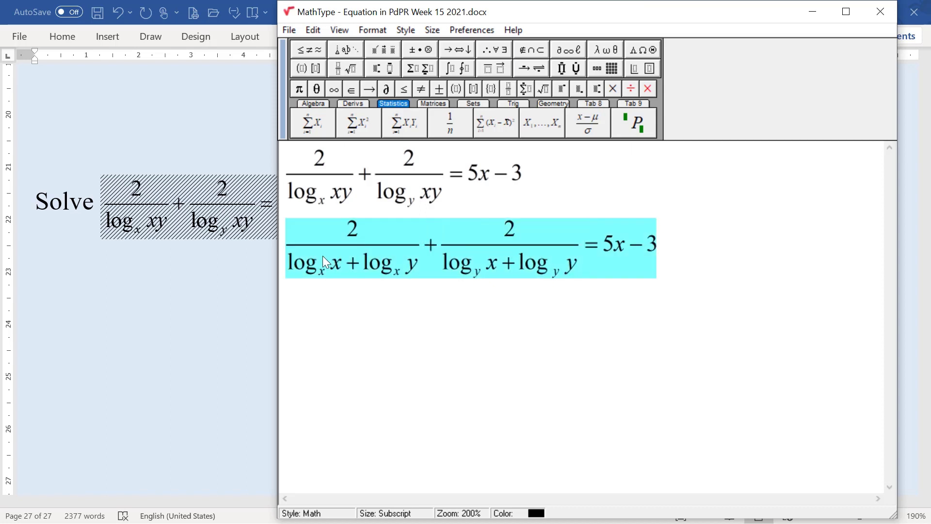
left_click(676, 266)
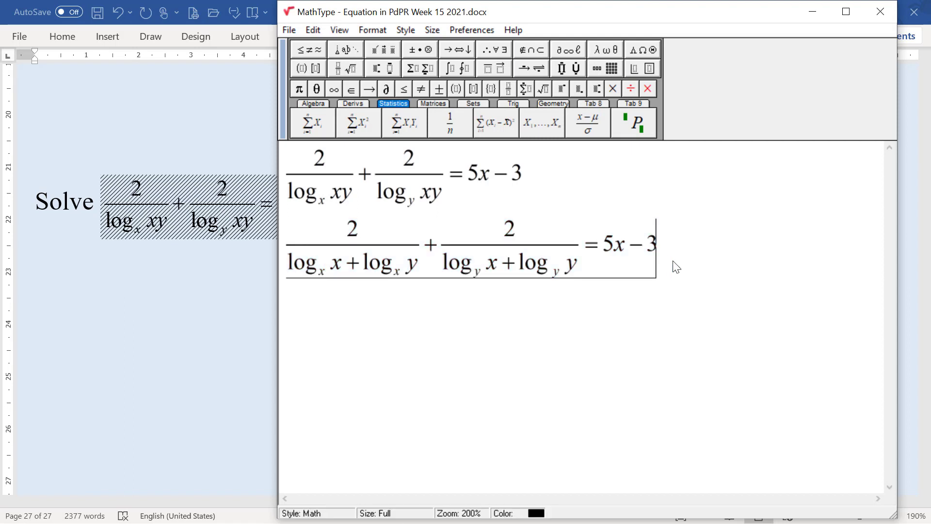
key("Return")
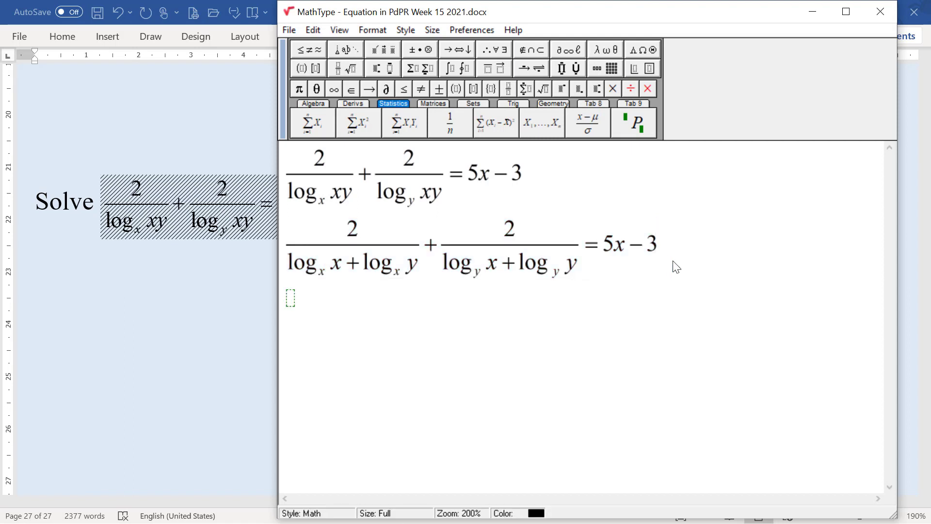
key("ctrl+v")
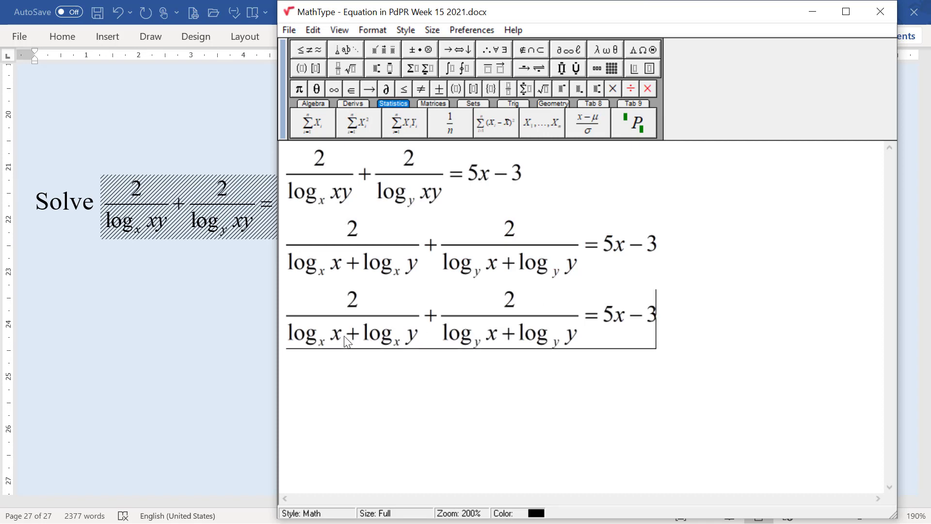
Replace log_x x with 1 in the first denominator.
left_click_drag(346, 343, 298, 339)
left_click(289, 346)
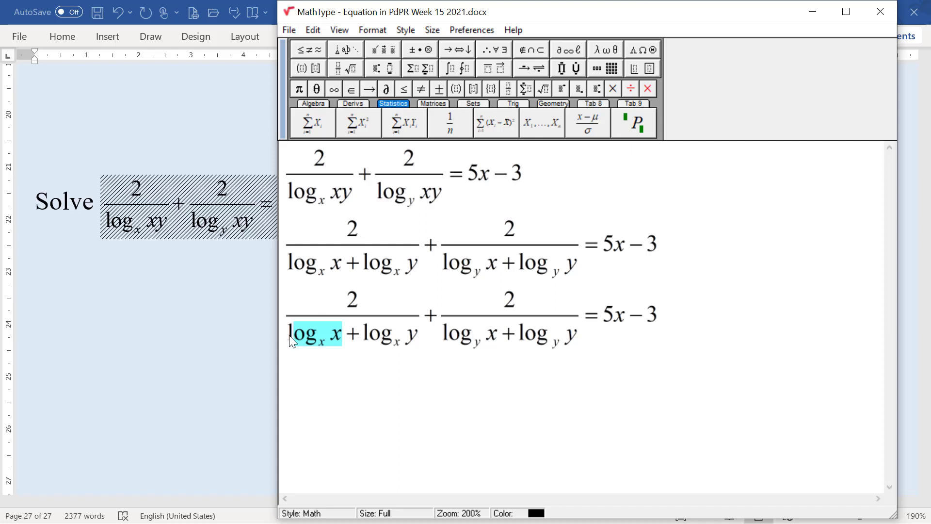
key("Delete")
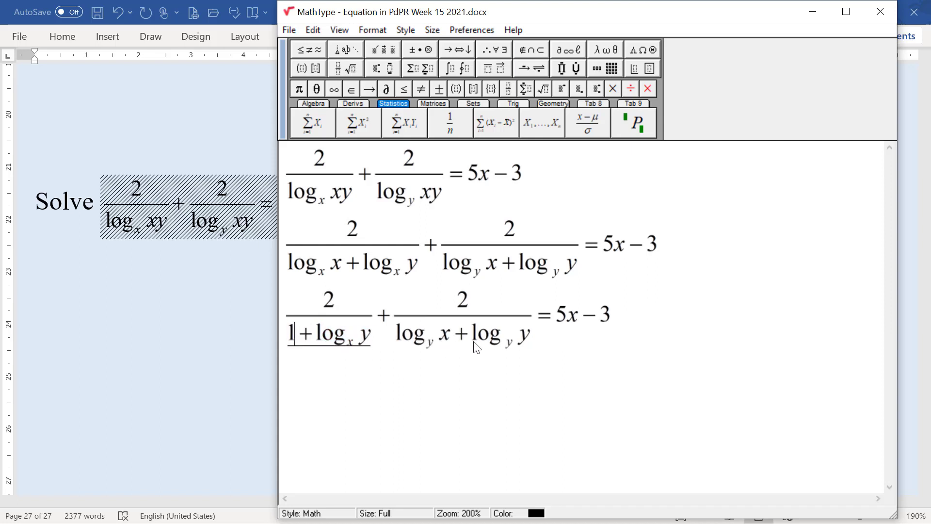
Replace log_y y with 1 in the second denominator, then select the whole third line.
left_click_drag(478, 345, 489, 345)
left_click(537, 352)
left_click(528, 348)
double_click(527, 348)
left_click(508, 339)
left_click(474, 339)
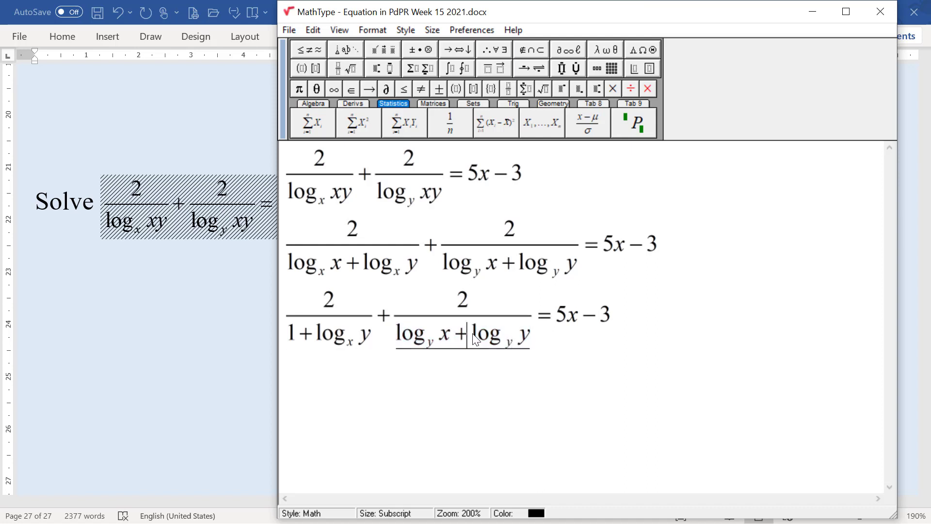
left_click(511, 349, "shift")
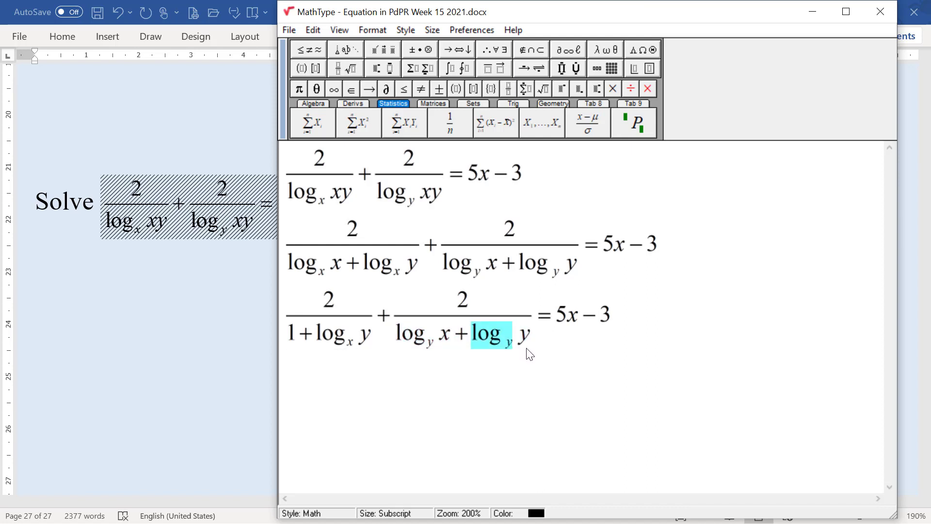
left_click(530, 355, "shift")
type("1")
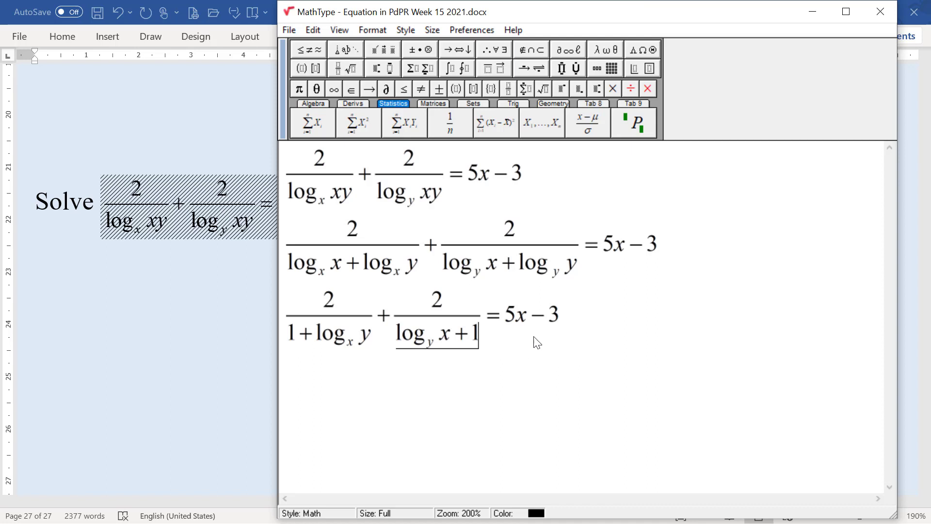
left_click(582, 335)
left_click_drag(291, 334, 571, 343)
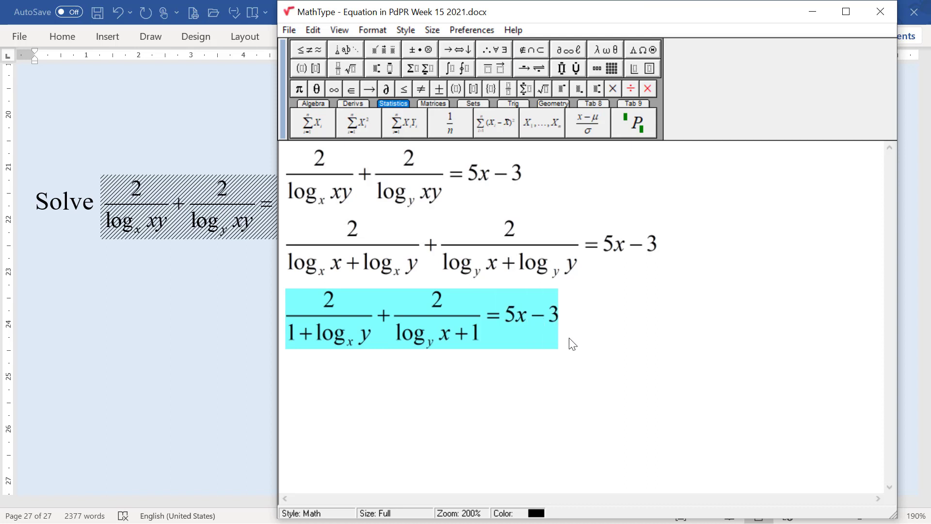
Paste the third equation onto a new fourth line.
left_click(600, 324)
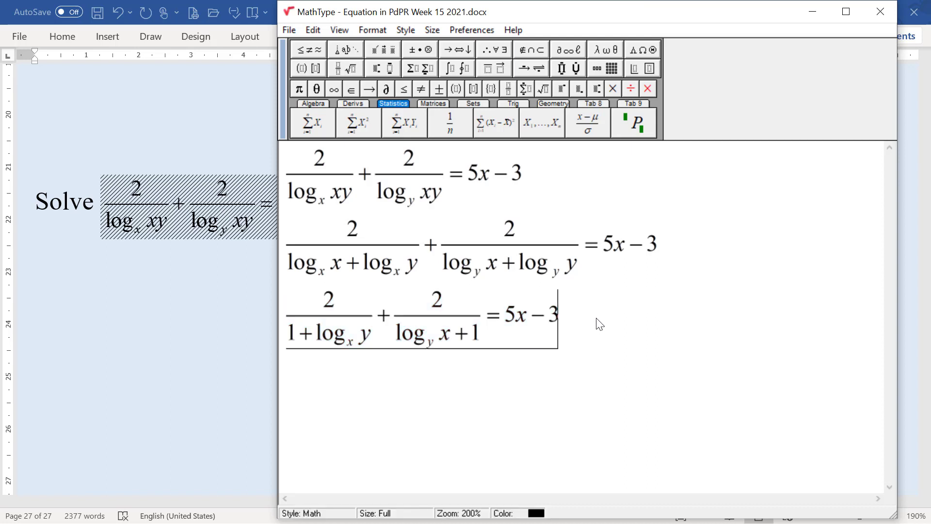
key("Return")
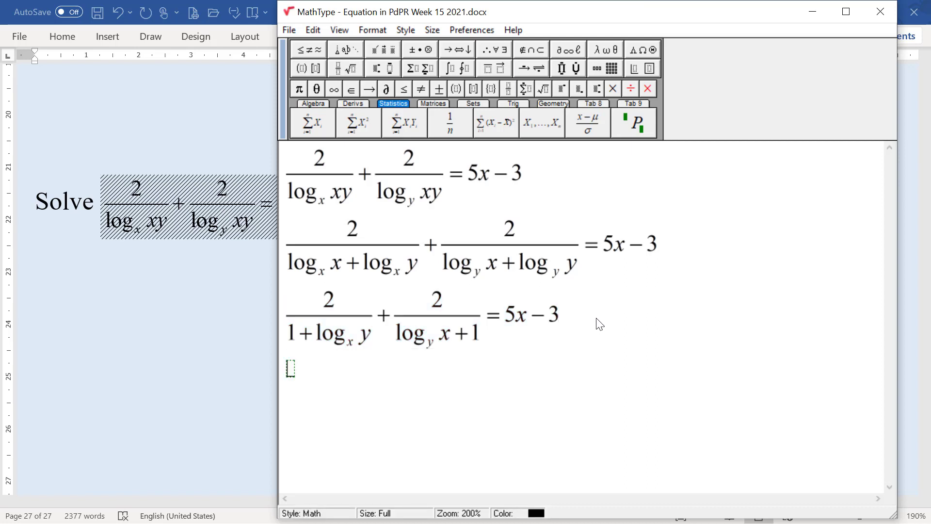
key("ctrl+v")
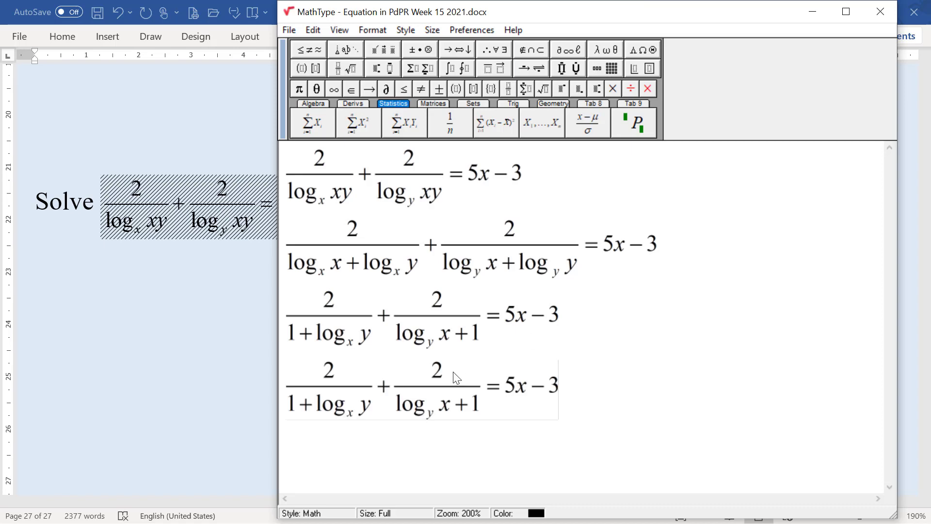
Rewrite log_x y in the first denominator as 1/(log_y x), then select the line.
left_click_drag(320, 415, 365, 411)
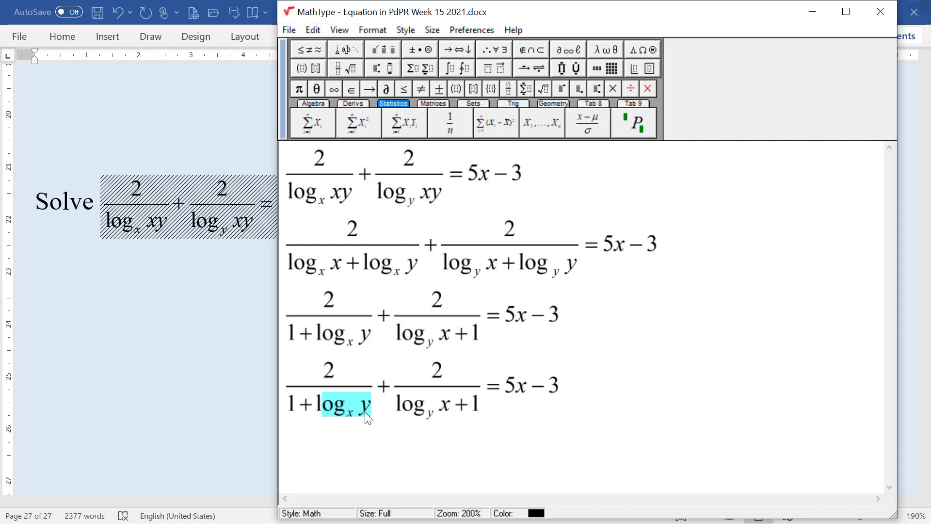
left_click(398, 410)
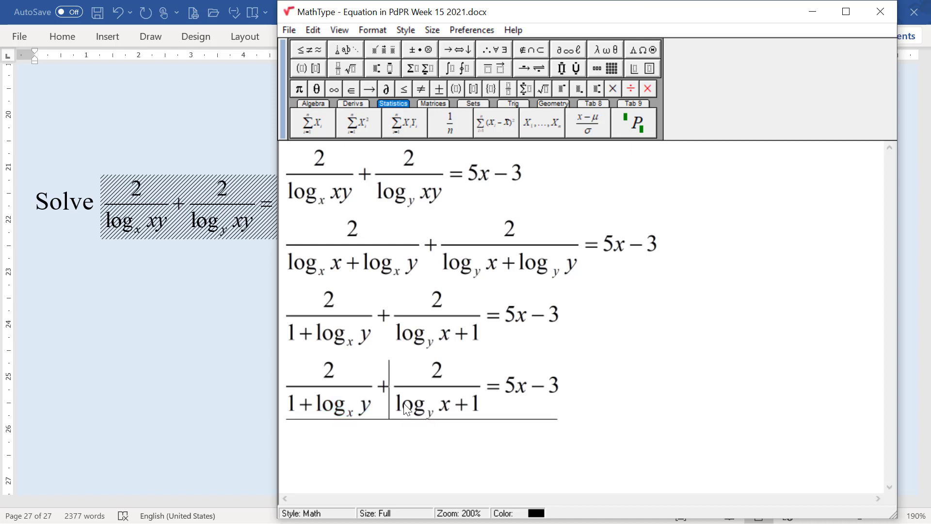
left_click(318, 406)
left_click_drag(318, 402, 366, 407)
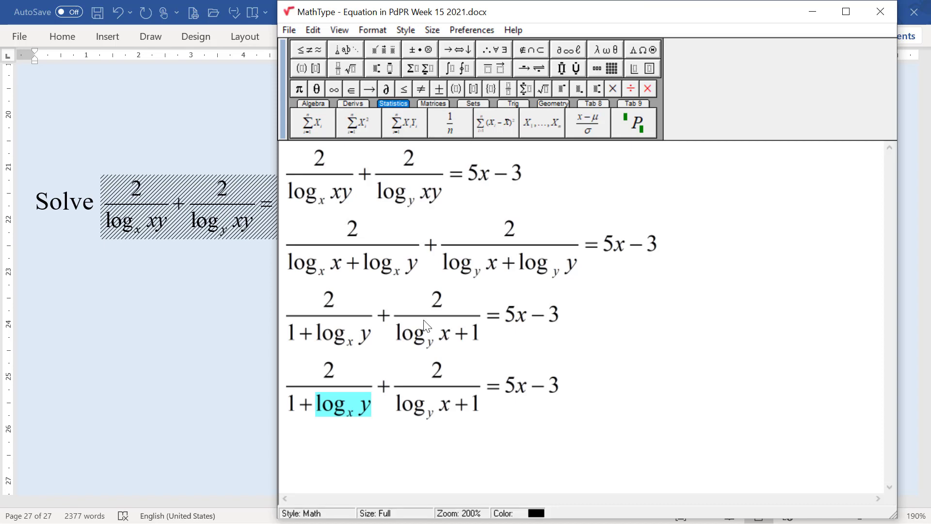
key("ctrl+f")
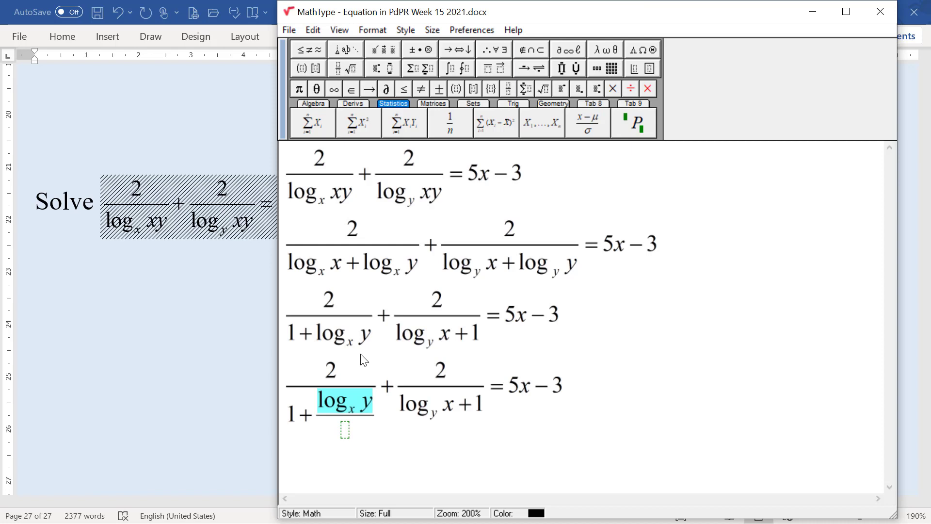
type("1")
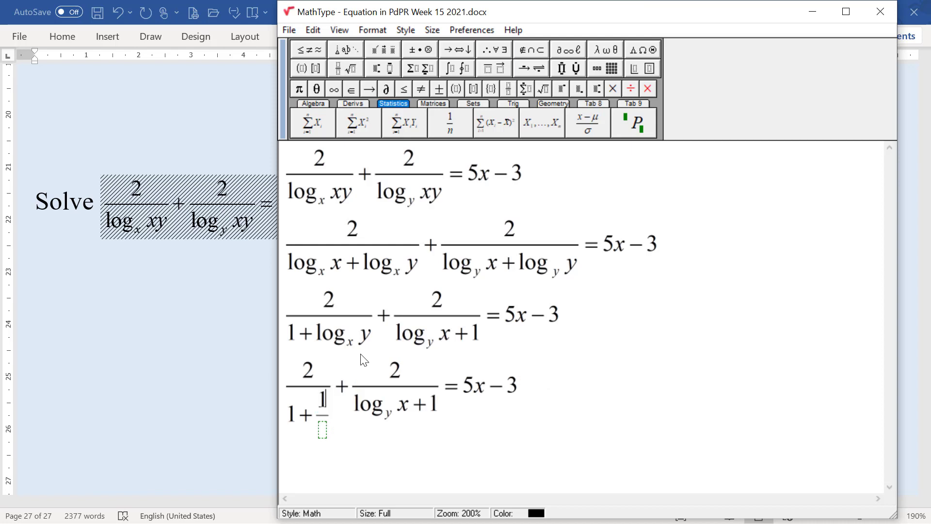
left_click(323, 429)
type("log")
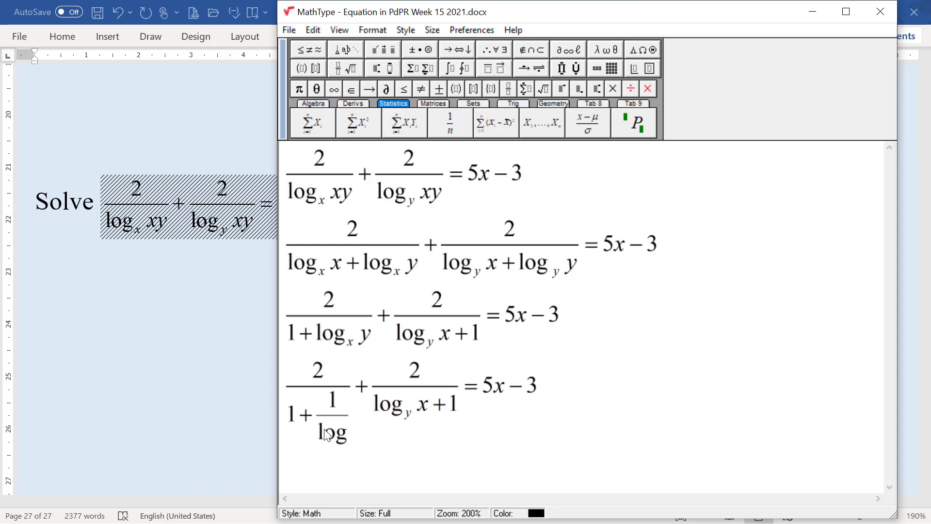
key("ctrl+l")
type("y")
key("Tab")
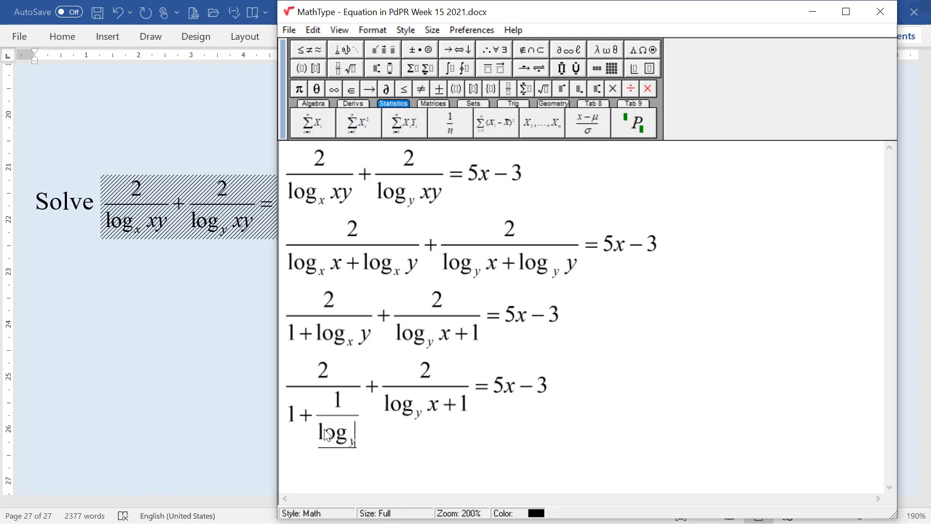
type("x")
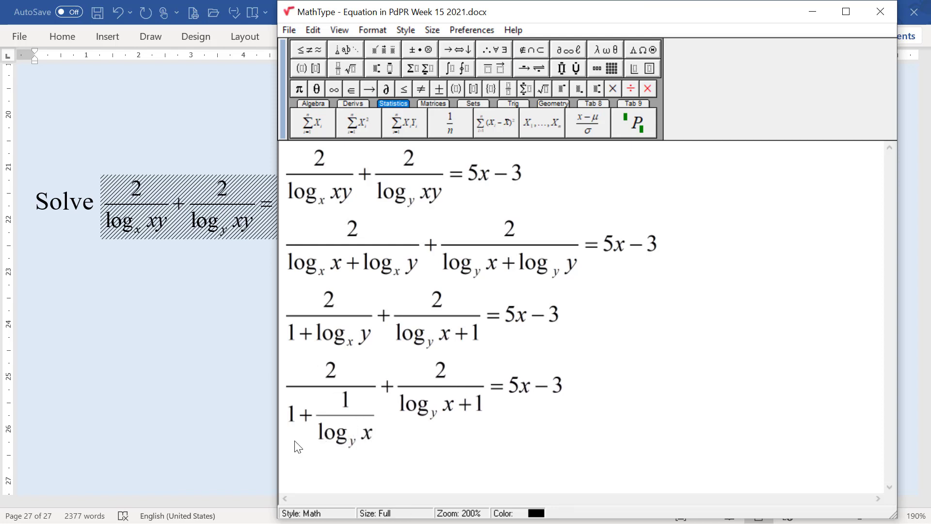
left_click_drag(281, 410, 578, 417)
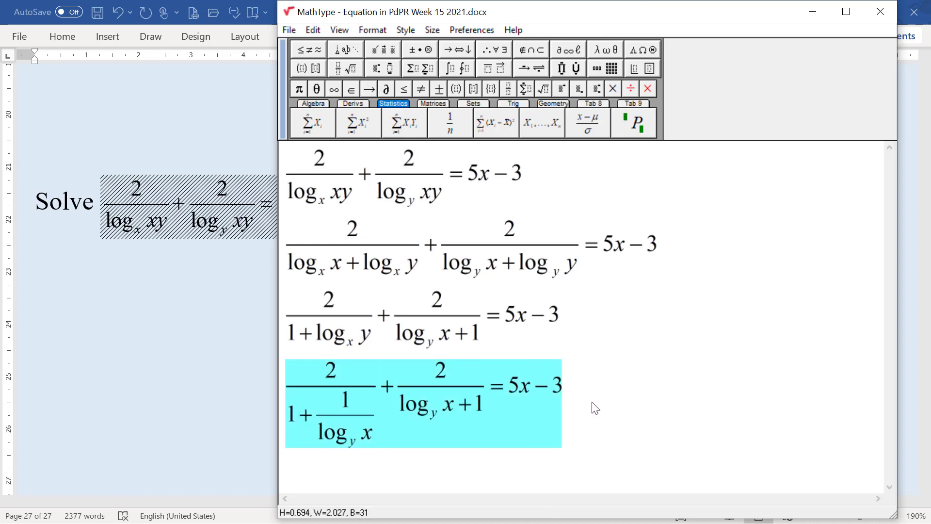
Paste the fourth equation onto a new fifth line.
left_click(594, 407)
key("Return")
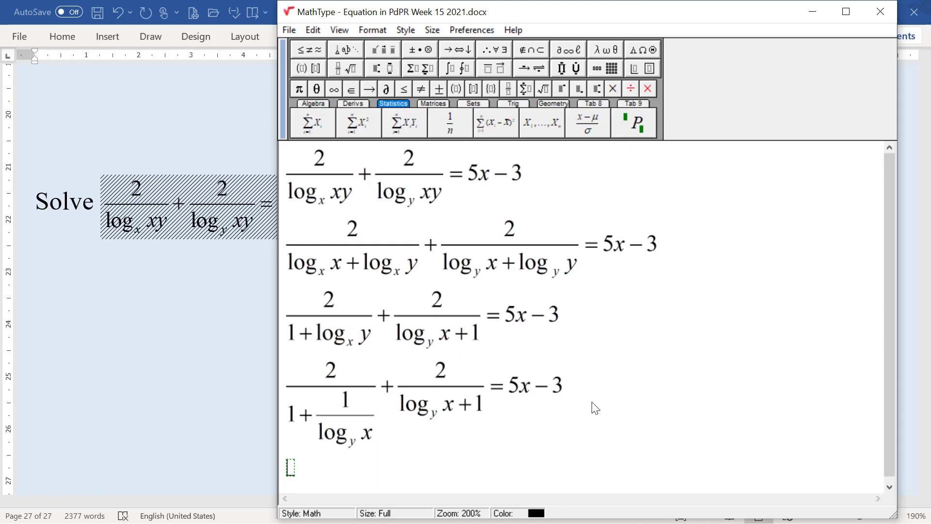
key("ctrl+v")
scroll(593, 407, "down", 2)
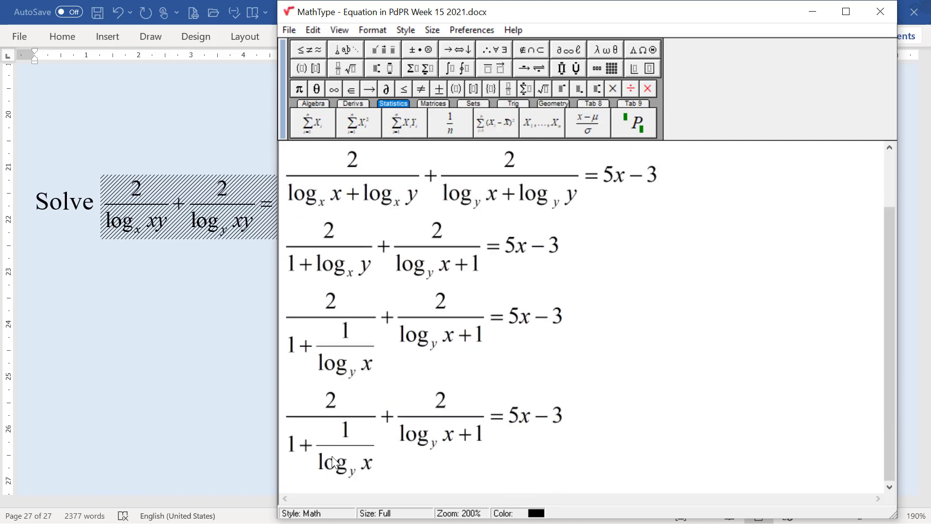
Delete the '1+' from the first denominator of the fifth line.
left_click_drag(294, 453, 360, 471)
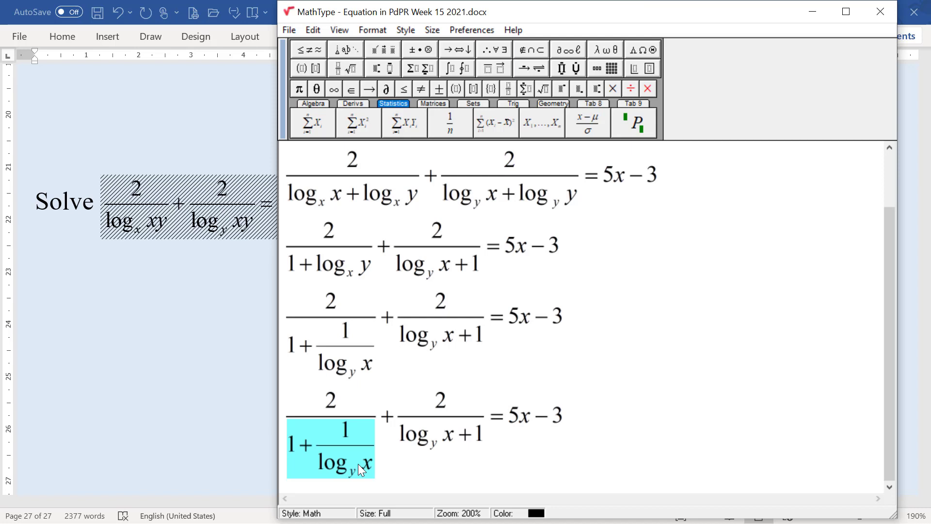
left_click(298, 446)
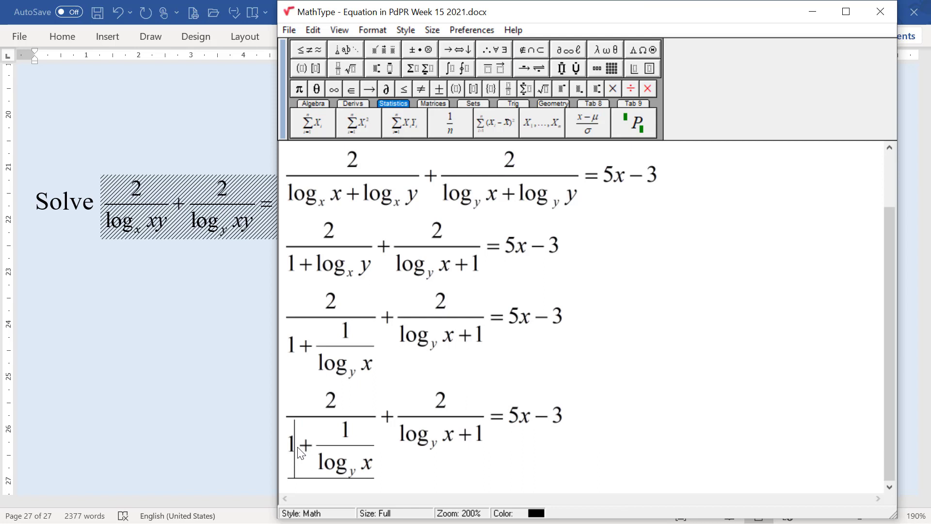
left_click(313, 461)
left_click_drag(313, 461, 286, 458)
key("BackSpace")
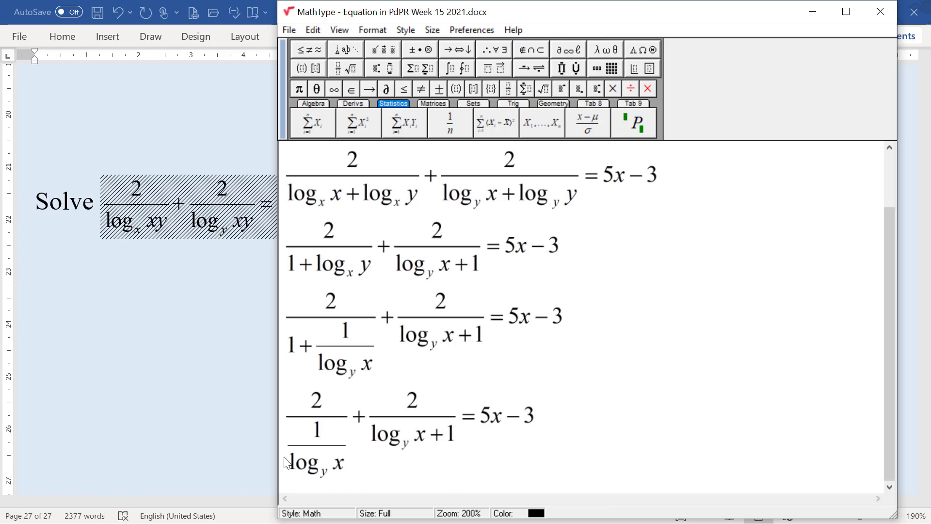
Type log_y x + before the 1 in the new numerator.
type("o")
key("BackSpace")
type("log y")
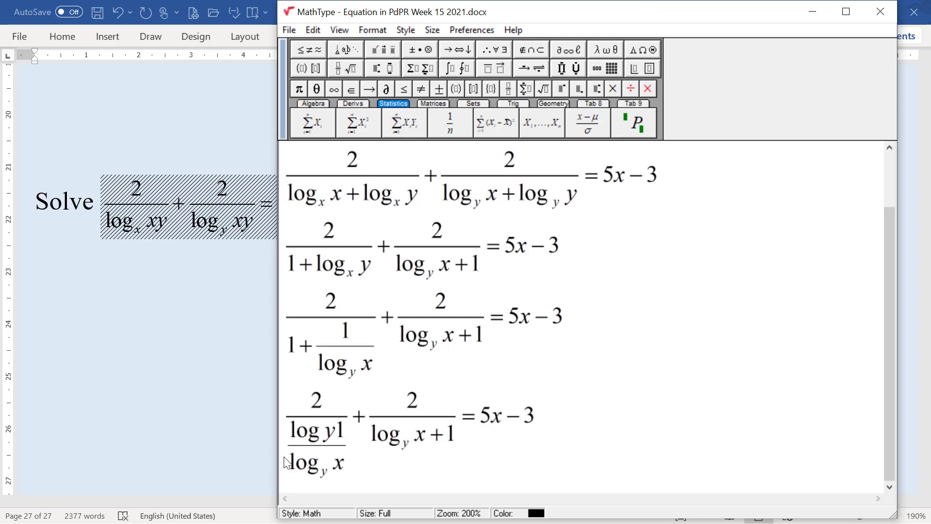
key("BackSpace")
key("ctrl+l")
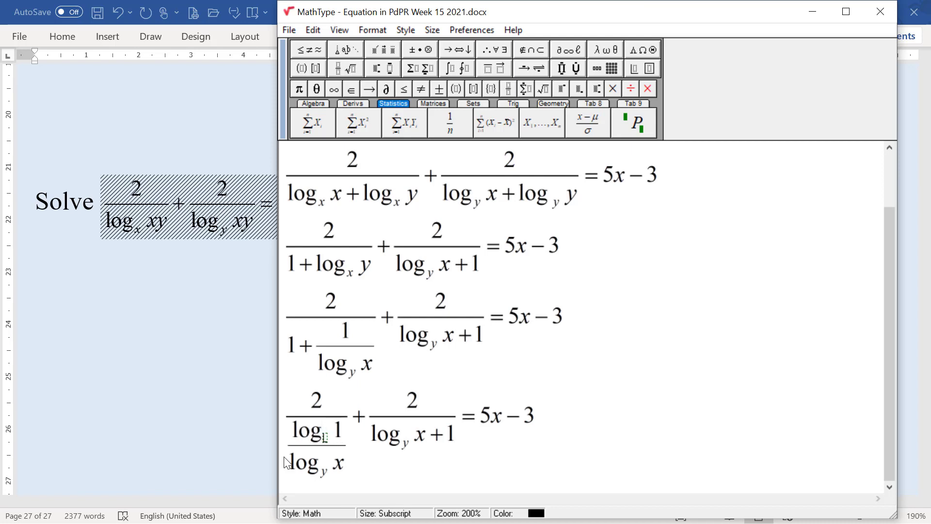
type("y")
key("Tab")
key("Left")
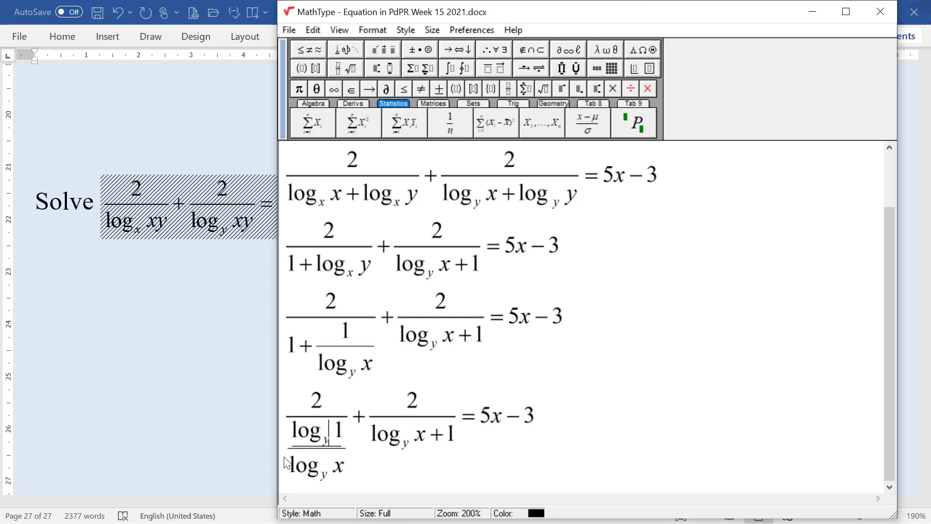
type("x+")
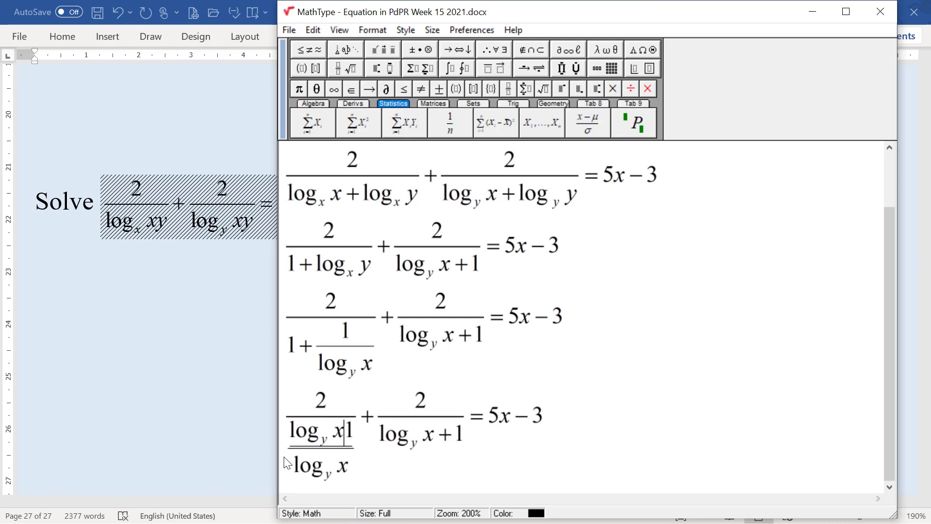